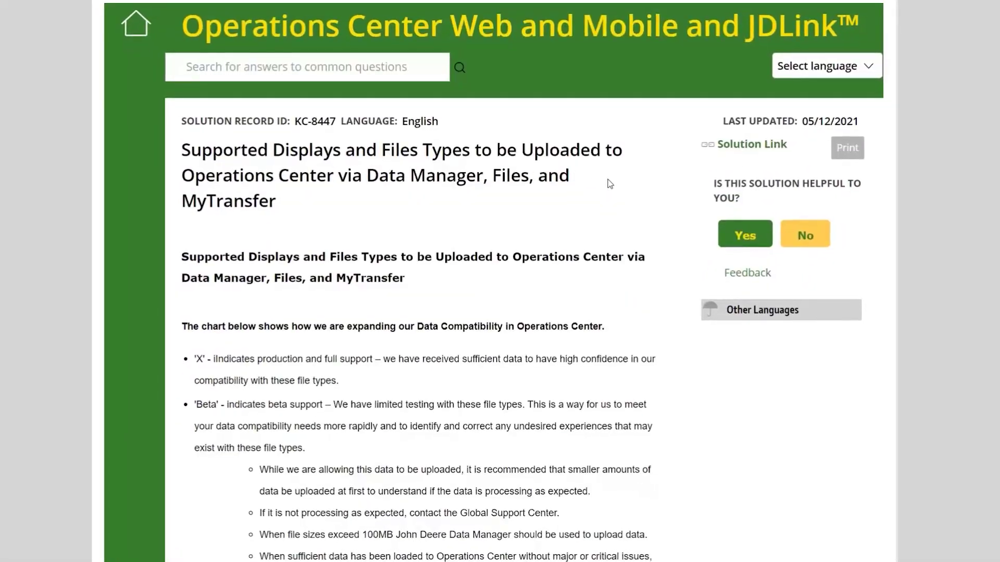
Review the support article's file type notes and the Data Compatibility in Operations Center table
{"action": "scroll", "coordinate": [612, 178], "scroll_direction": "down", "scroll_amount": 6}
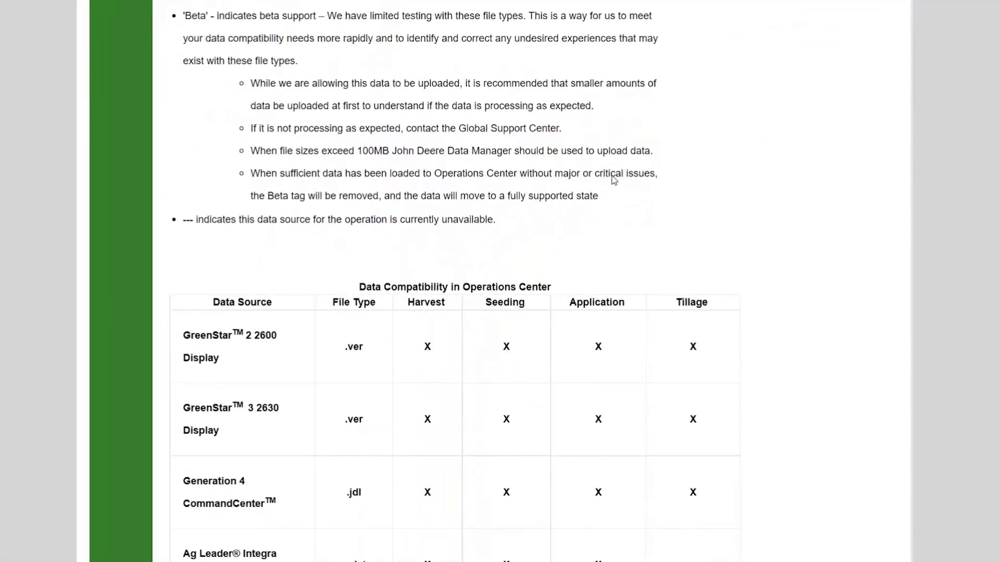
{"action": "scroll", "coordinate": [613, 178], "scroll_direction": "down", "scroll_amount": 4}
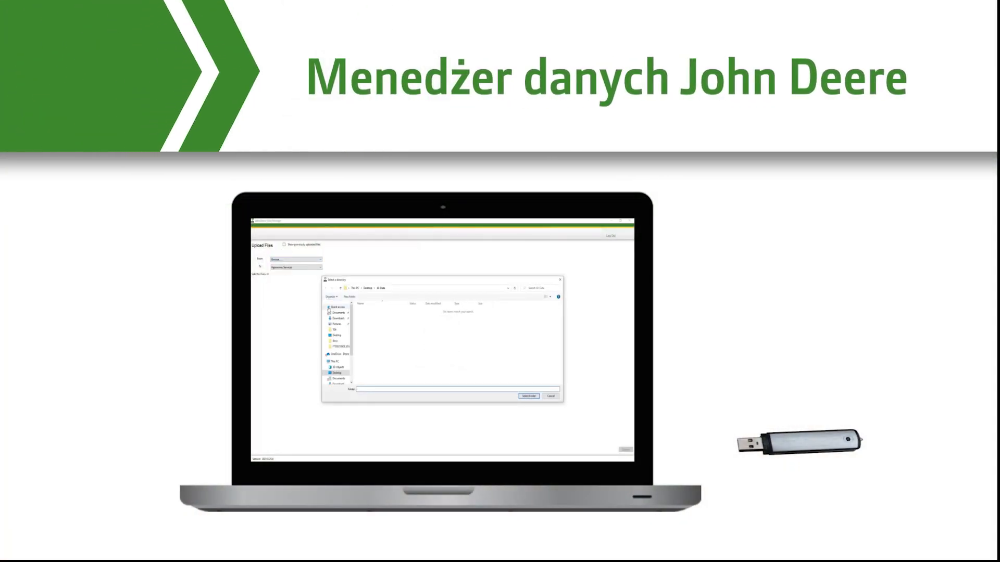
Choose a data folder on the Desktop as the directory to upload files from
{"action": "left_click", "coordinate": [331, 373]}
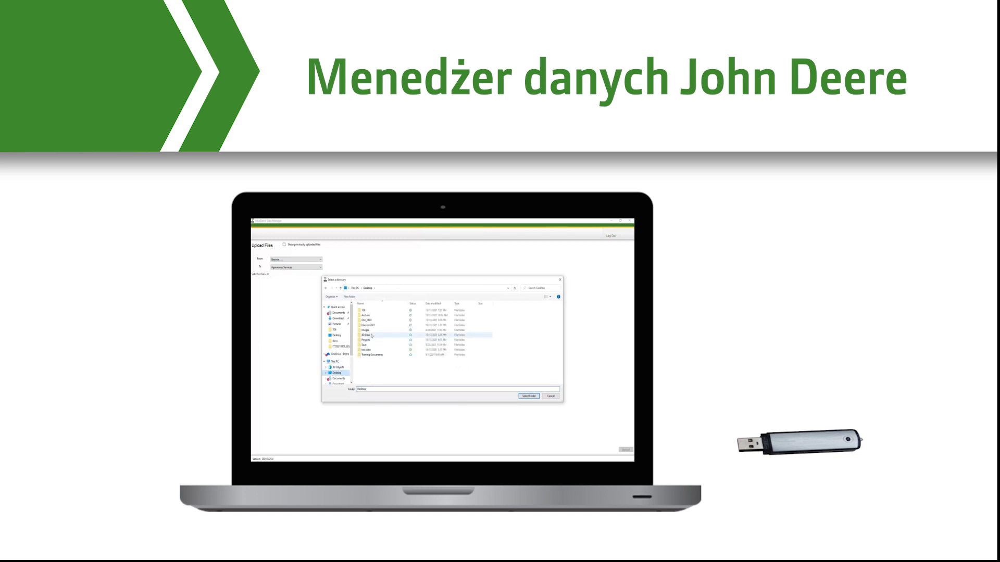
{"action": "left_click", "coordinate": [370, 320]}
{"action": "left_click", "coordinate": [528, 396]}
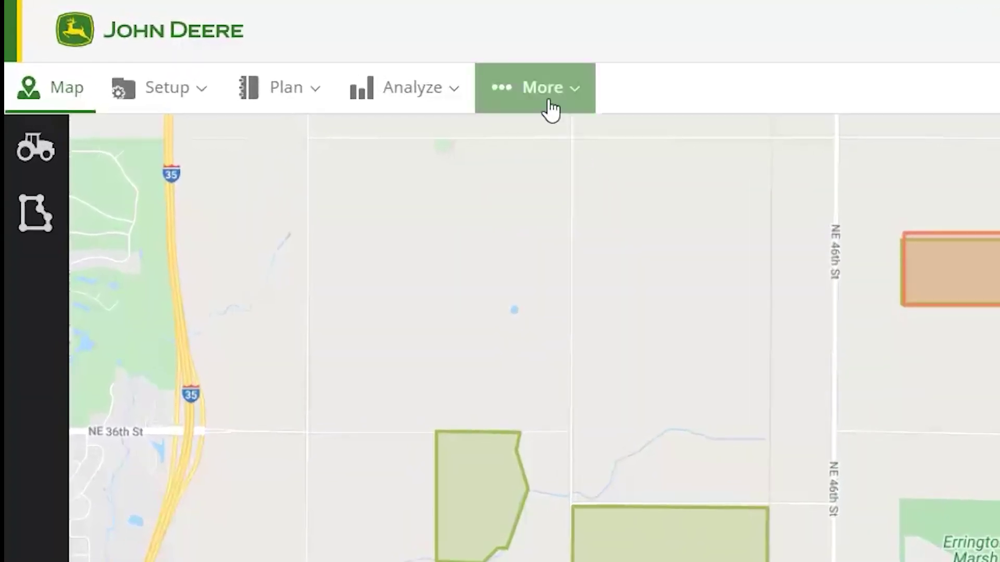
Open the John Deere Data Manager page from Operations Center and download the installer
{"action": "left_click", "coordinate": [550, 106]}
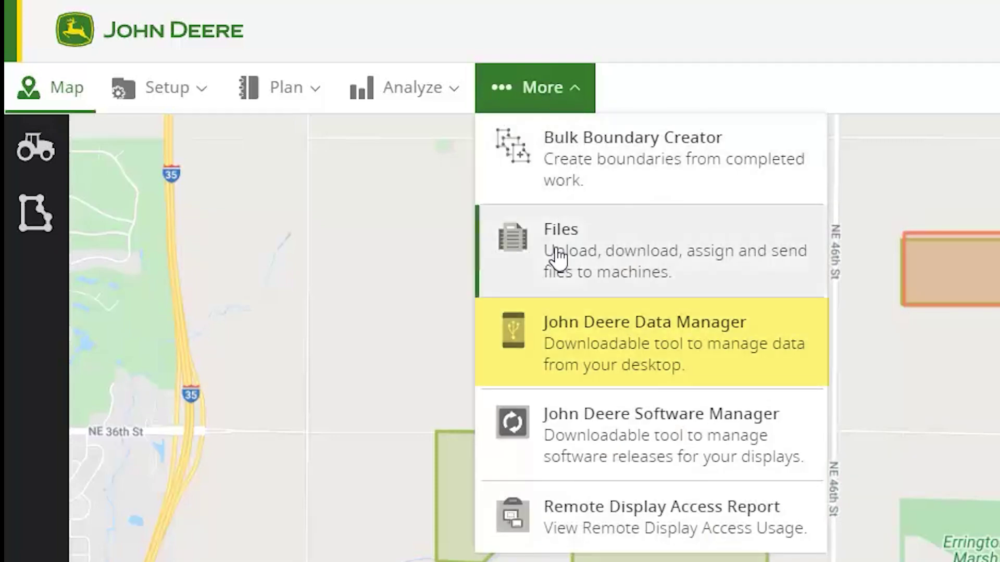
{"action": "left_click", "coordinate": [543, 347]}
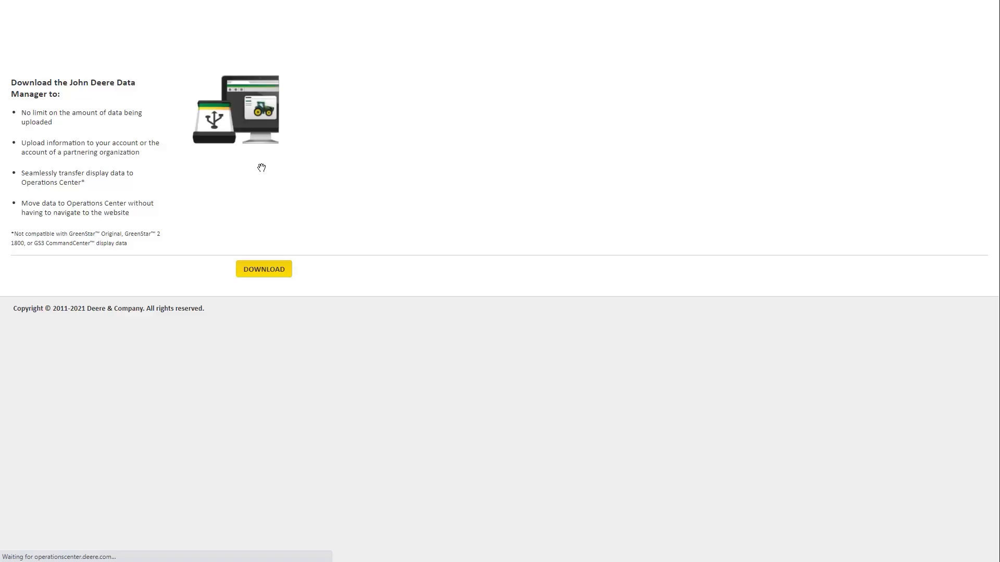
{"action": "left_click", "coordinate": [279, 275]}
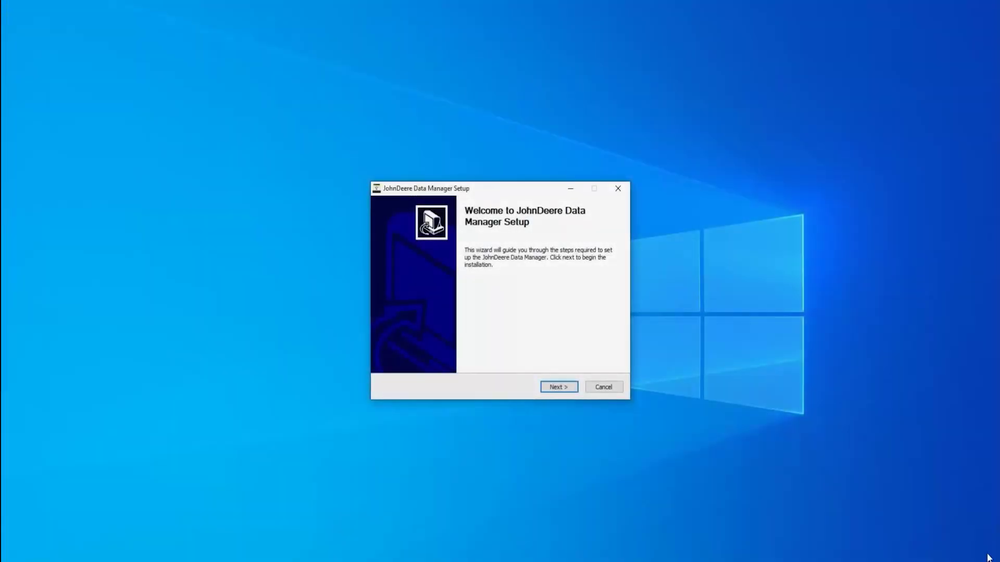
Install JohnDeere Data Manager with the default components and run it when setup finishes
{"action": "left_click", "coordinate": [552, 389]}
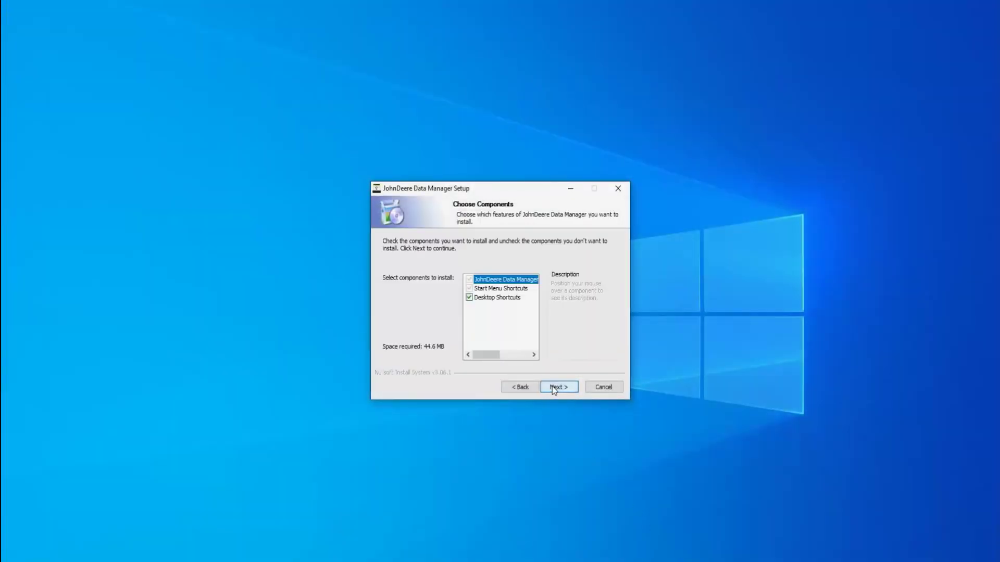
{"action": "left_click", "coordinate": [552, 386]}
{"action": "left_click", "coordinate": [551, 386]}
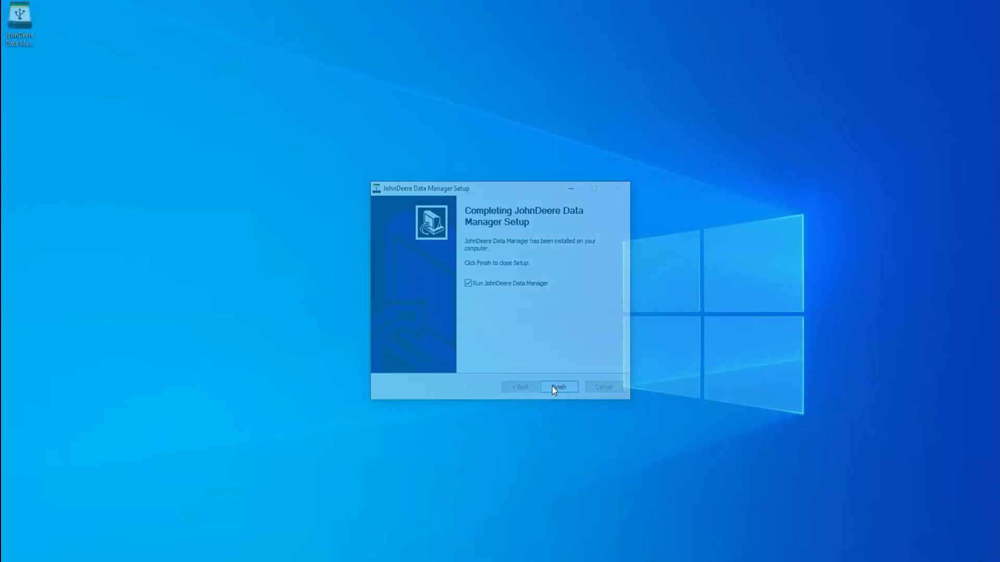
{"action": "left_click", "coordinate": [552, 387]}
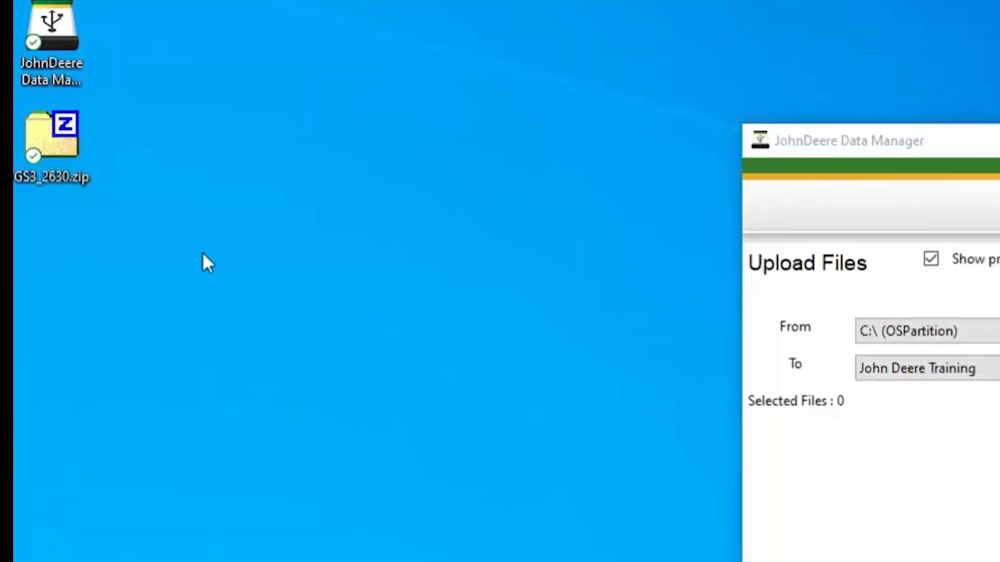
Extract the GS3_2630.zip archive onto the desktop with 7-Zip
{"action": "right_click", "coordinate": [79, 177]}
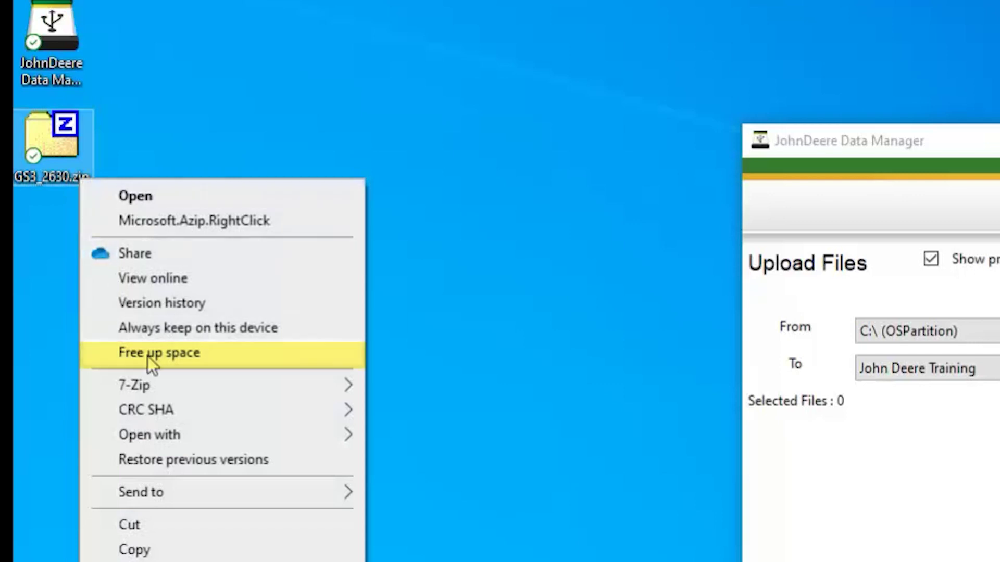
{"action": "mouse_move", "coordinate": [155, 379]}
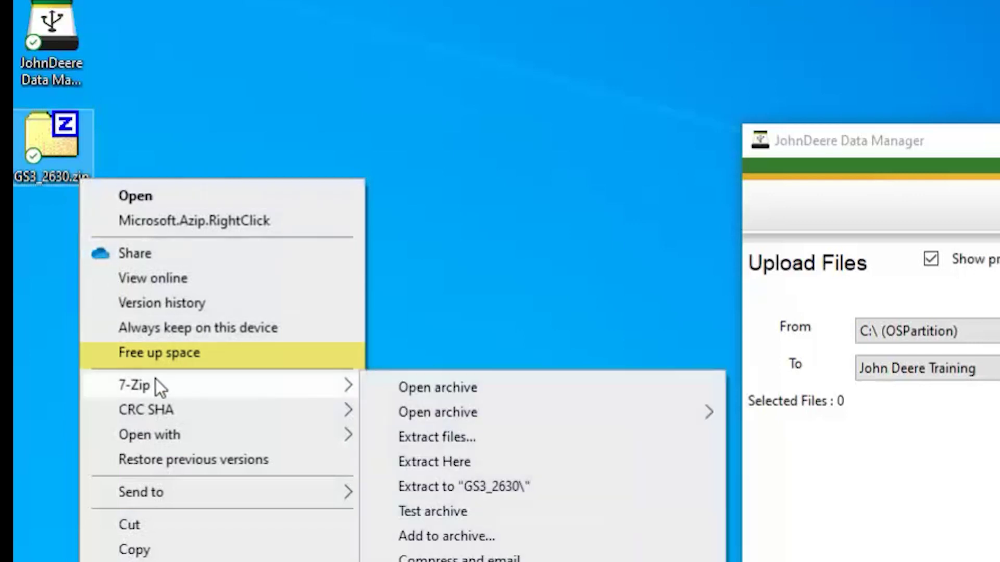
{"action": "left_click", "coordinate": [403, 461]}
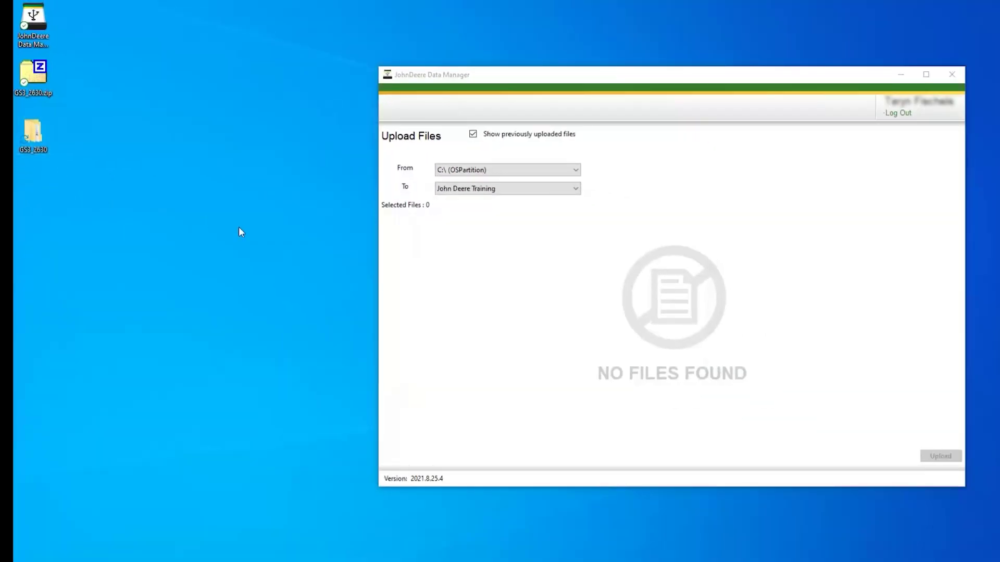
Set the upload source in JohnDeere Data Manager to the extracted GS3_2630 folder on the Desktop
{"action": "left_click", "coordinate": [447, 170]}
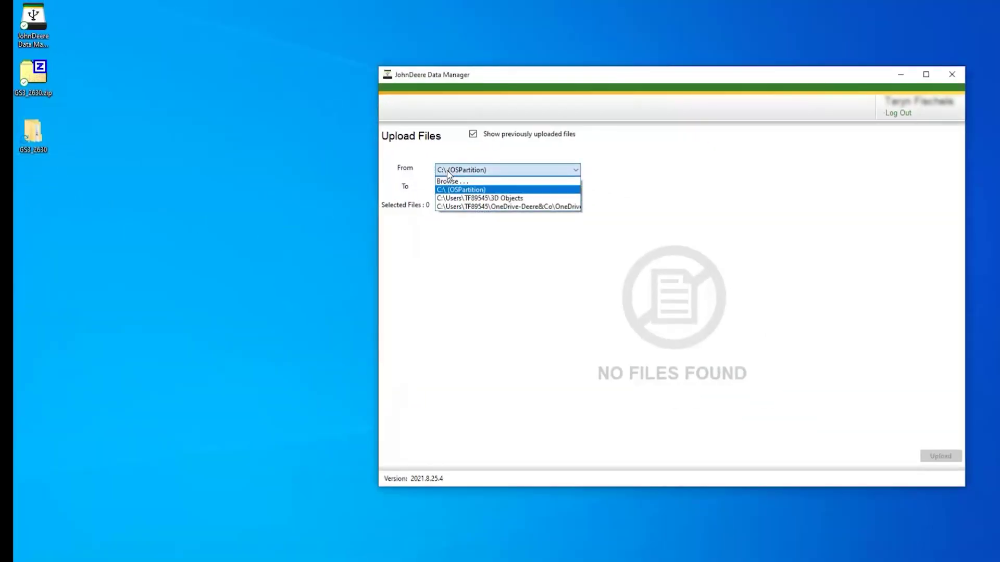
{"action": "left_click", "coordinate": [449, 182]}
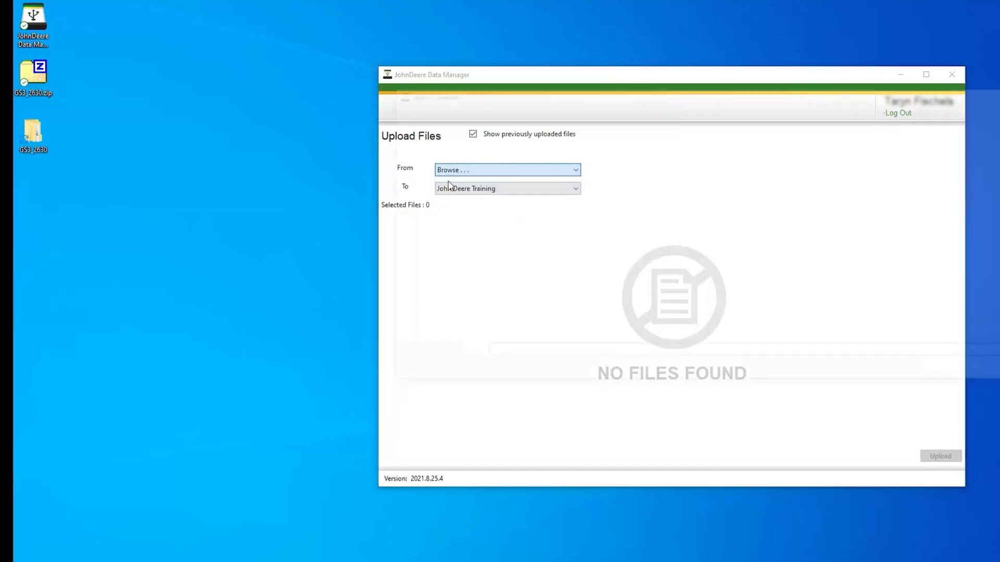
{"action": "left_click", "coordinate": [432, 239]}
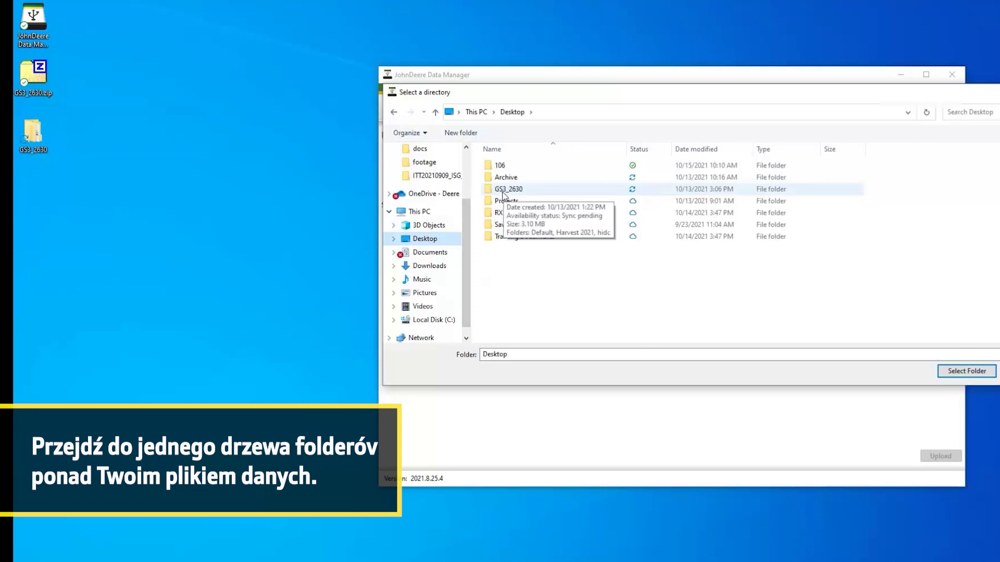
{"action": "left_click", "coordinate": [503, 191]}
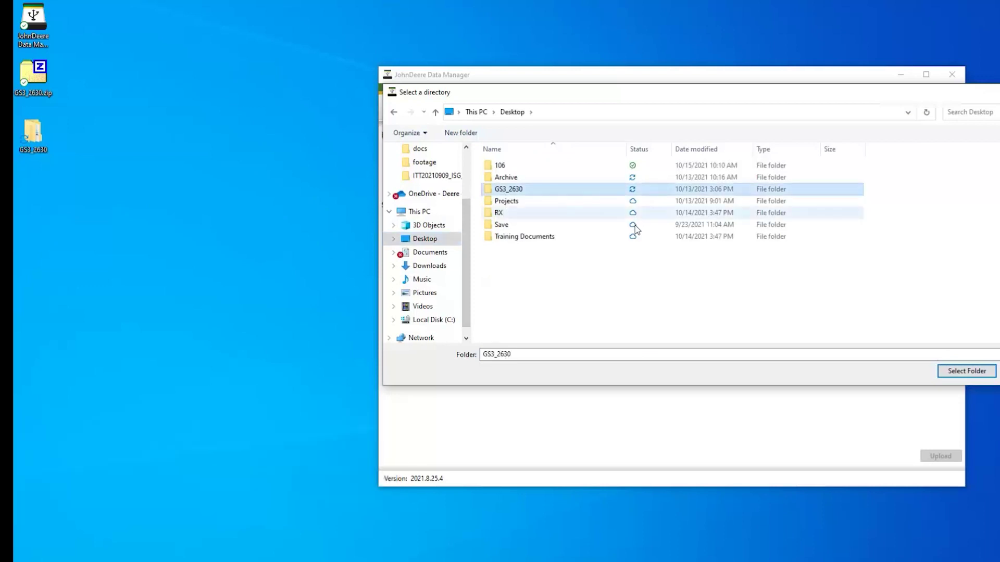
{"action": "left_click", "coordinate": [964, 373]}
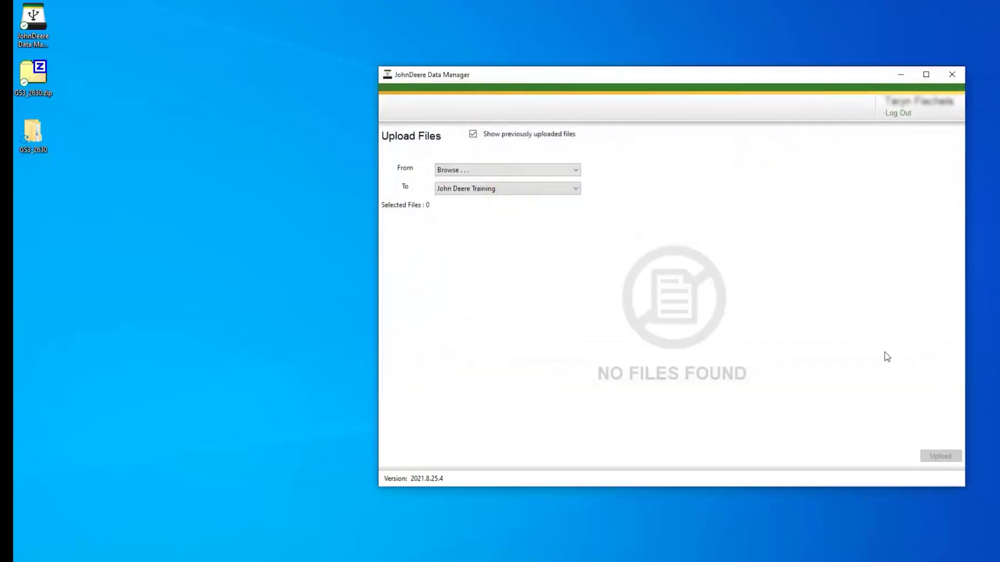
Choose John Deere Training as the organization that receives the uploaded files
{"action": "left_click", "coordinate": [508, 190]}
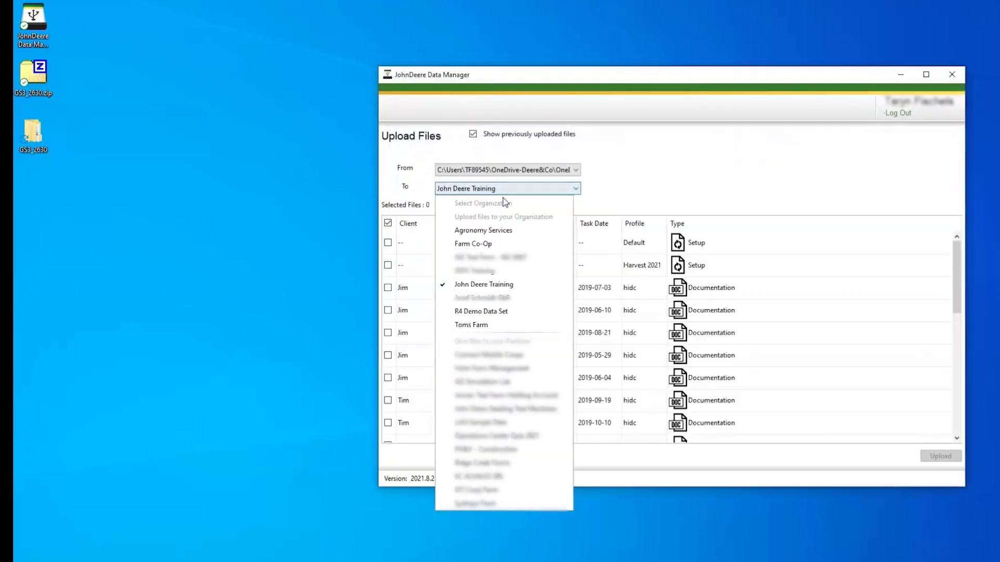
{"action": "left_click", "coordinate": [489, 286]}
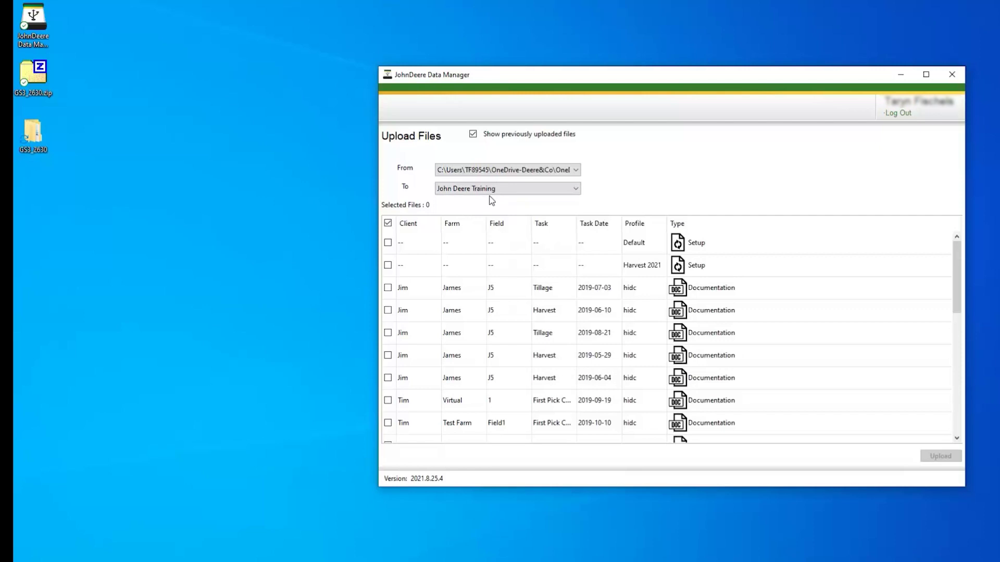
{"action": "left_click", "coordinate": [505, 191]}
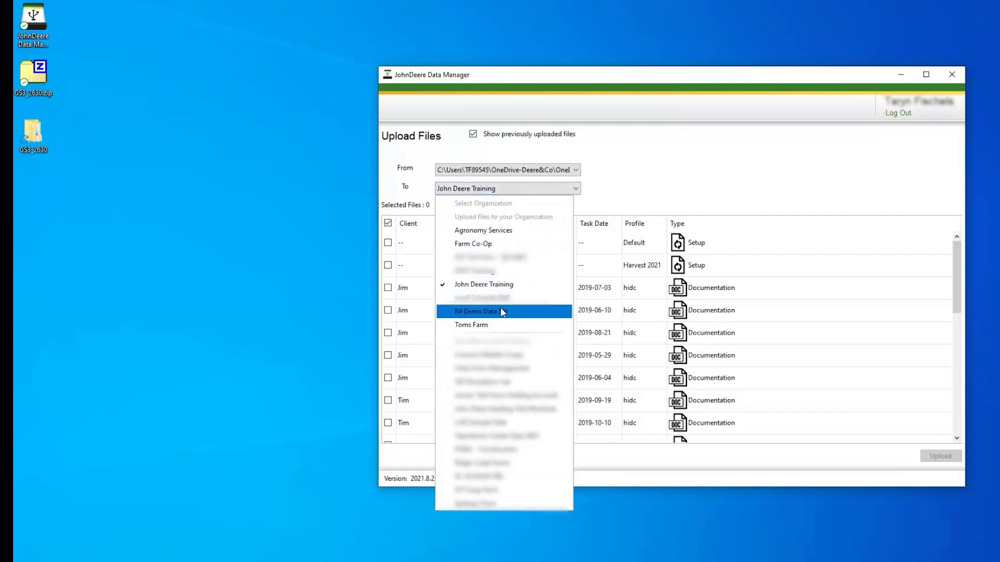
{"action": "left_click", "coordinate": [505, 287]}
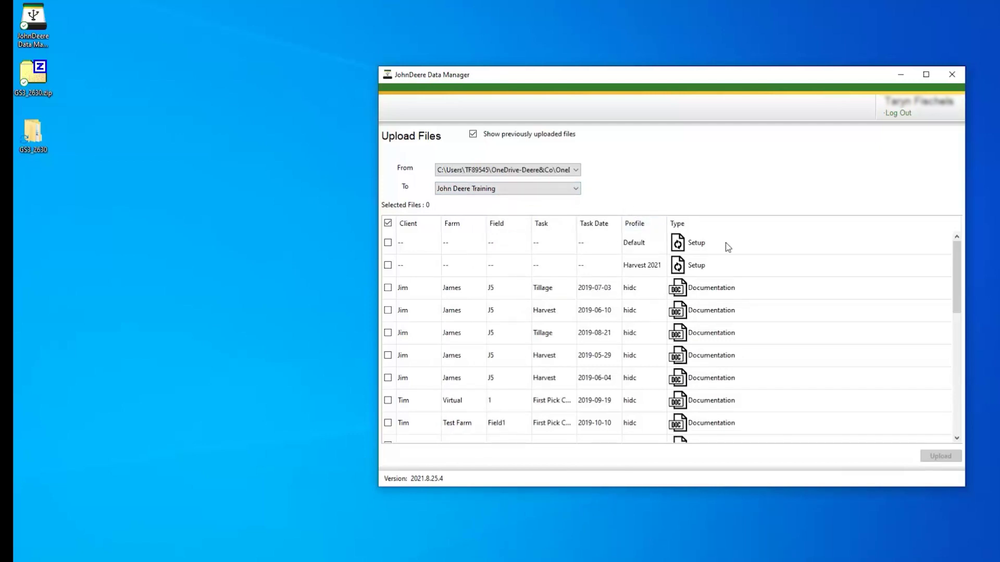
Clear the select-all option, select the first three J5 documentation files (2019-07-03, 2019-06-10 and 2019-08-21), and upload them
{"action": "left_click_drag", "start_coordinate": [954, 257], "coordinate": [966, 235]}
{"action": "left_click", "coordinate": [388, 223]}
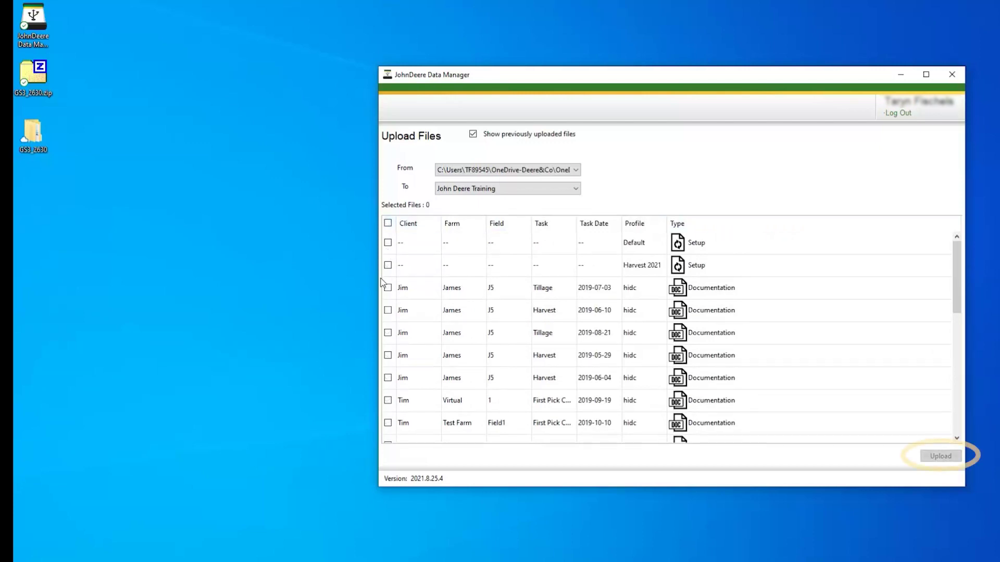
{"action": "left_click", "coordinate": [388, 287]}
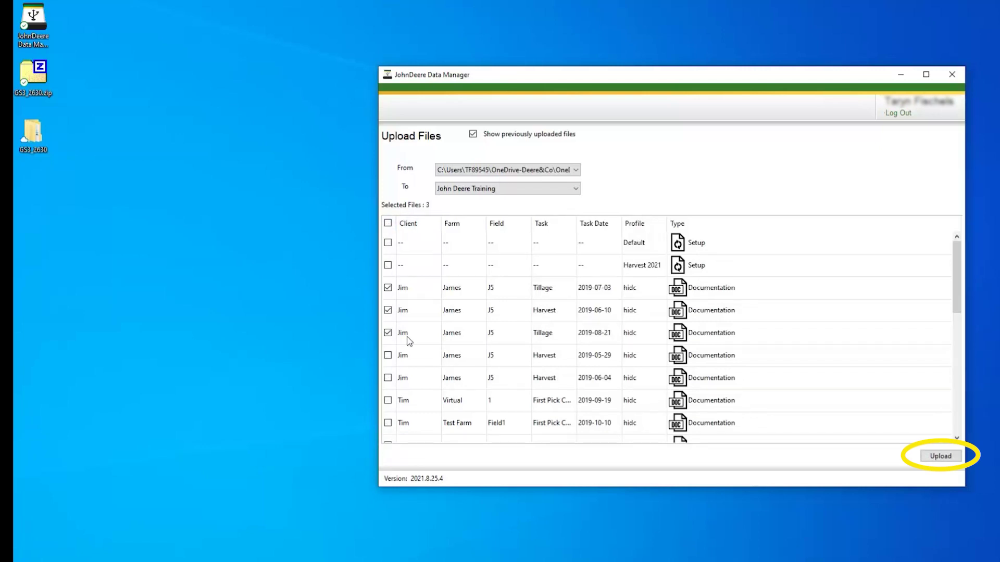
{"action": "left_click", "coordinate": [958, 456]}
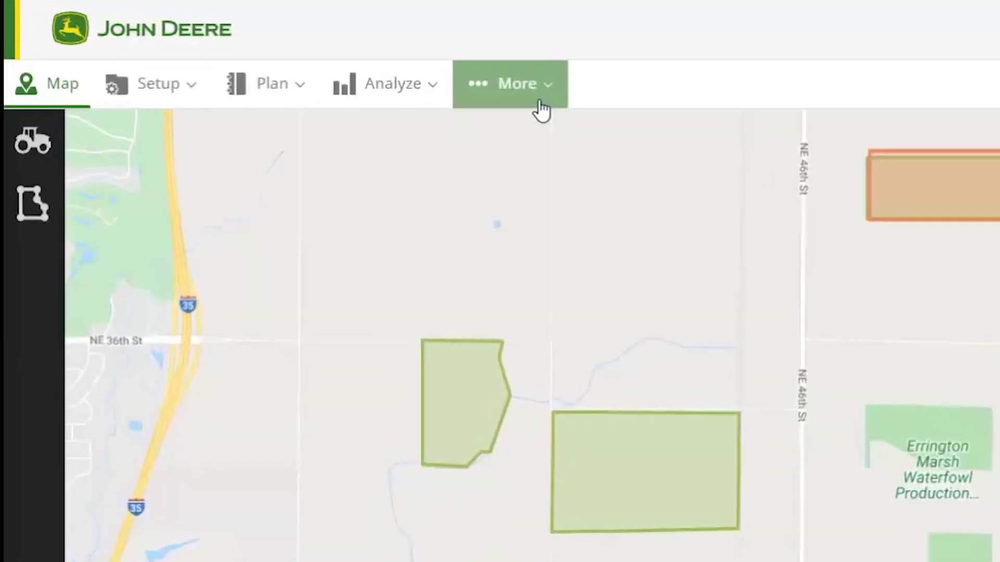
Switch to Operations Center and open the Files tool for uploading and managing files
{"action": "left_click", "coordinate": [481, 93]}
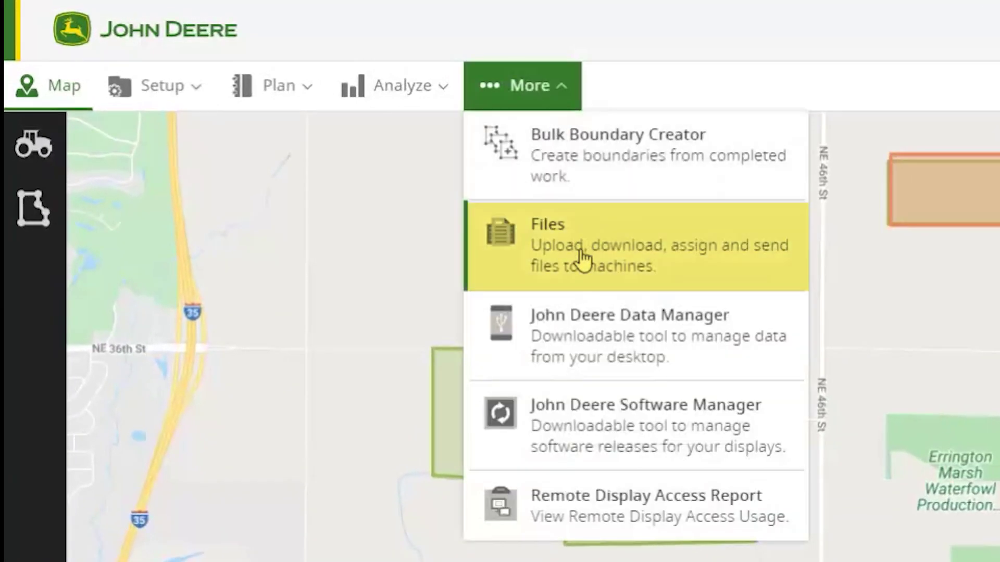
{"action": "left_click", "coordinate": [580, 258]}
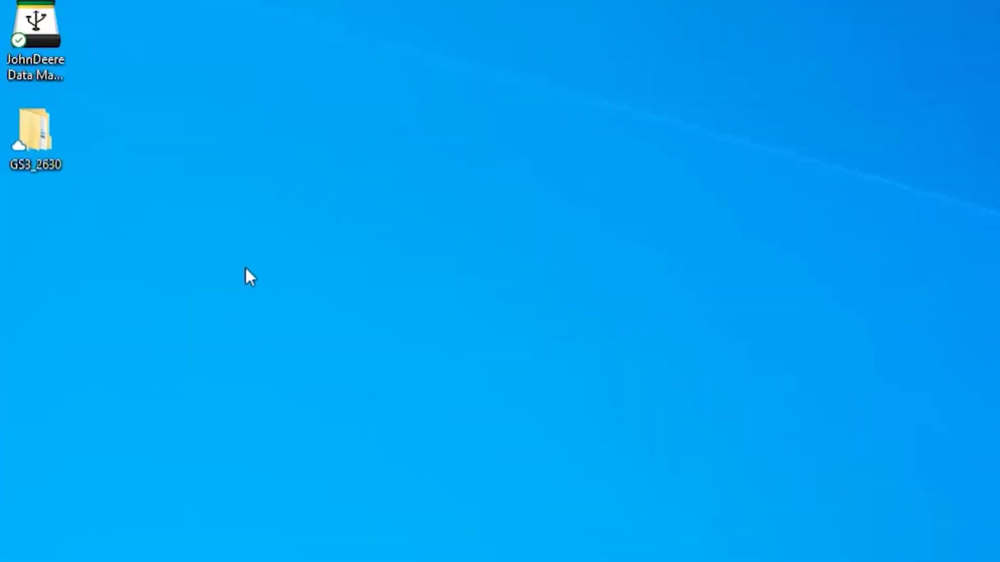
Compress the GS3_2630 folder on the desktop into GS3_2630.zip with 7-Zip
{"action": "right_click", "coordinate": [42, 159]}
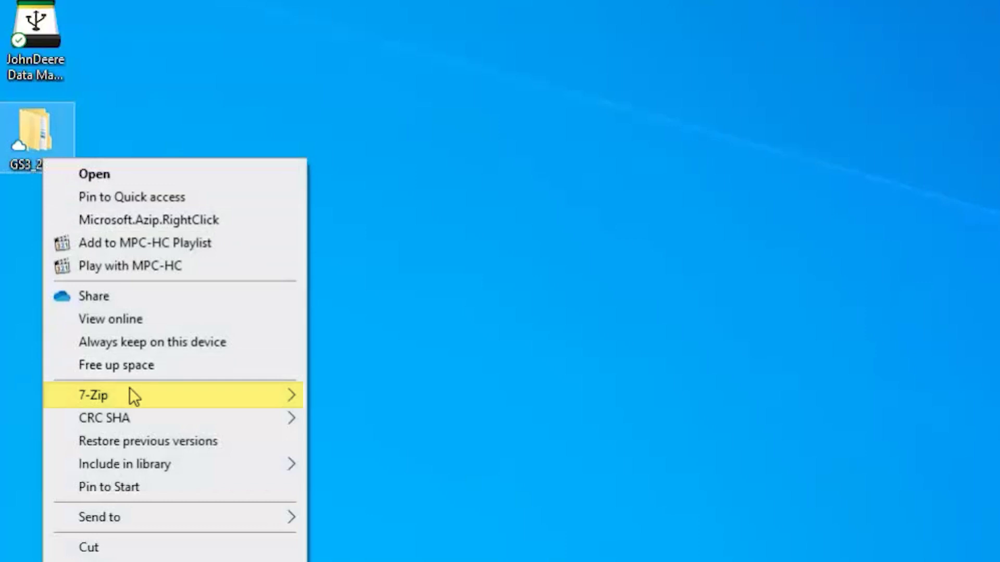
{"action": "mouse_move", "coordinate": [130, 388]}
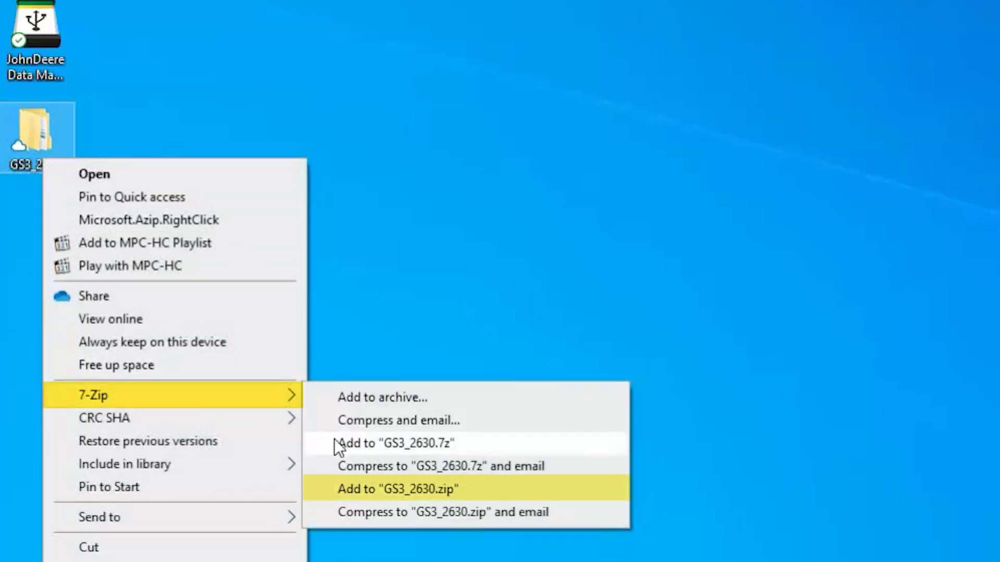
{"action": "left_click", "coordinate": [358, 488]}
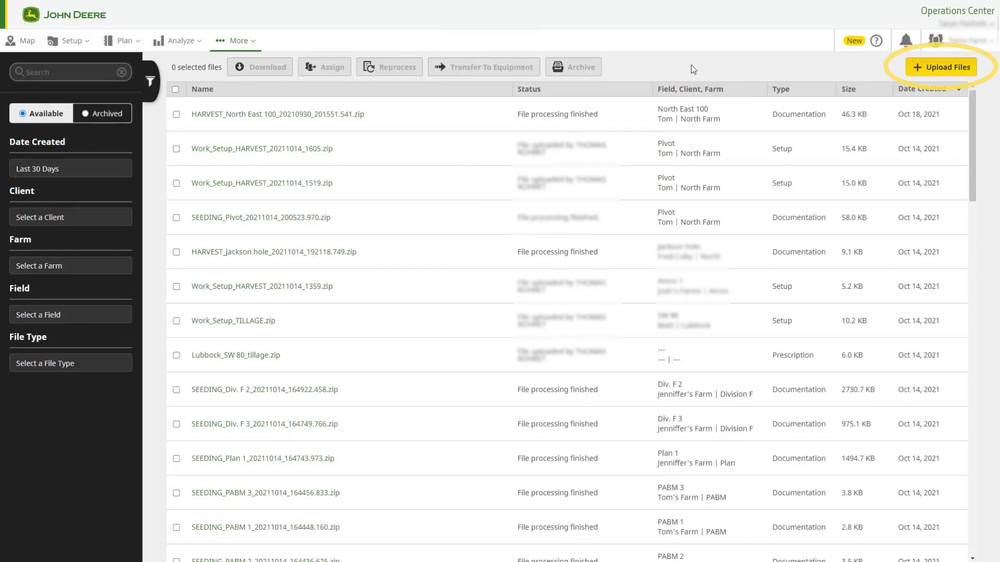
Add GS3_2630.zip from the desktop to a new file upload in Operations Center and upload it
{"action": "left_click", "coordinate": [918, 68]}
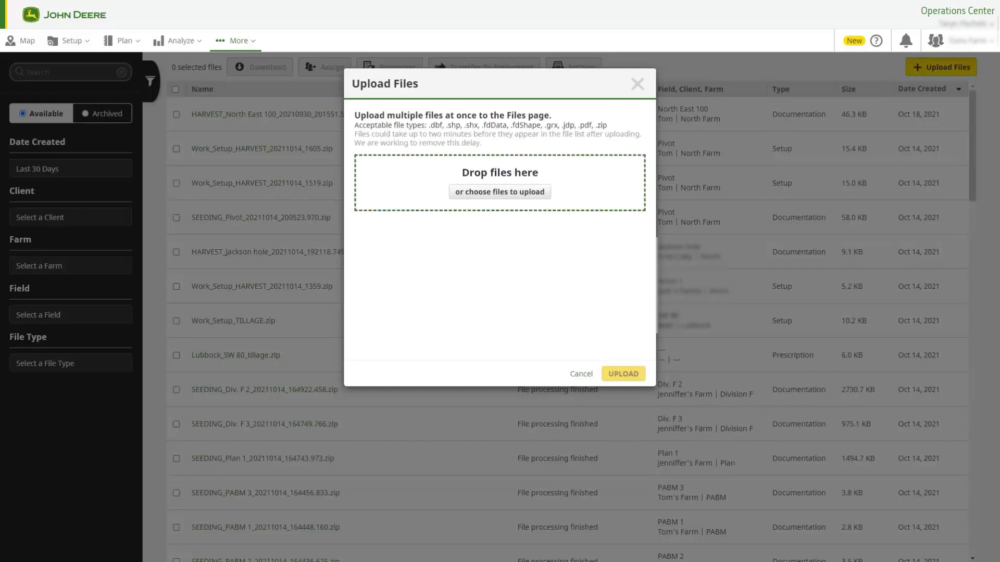
{"action": "left_click_drag", "start_coordinate": [78, 145], "coordinate": [436, 196]}
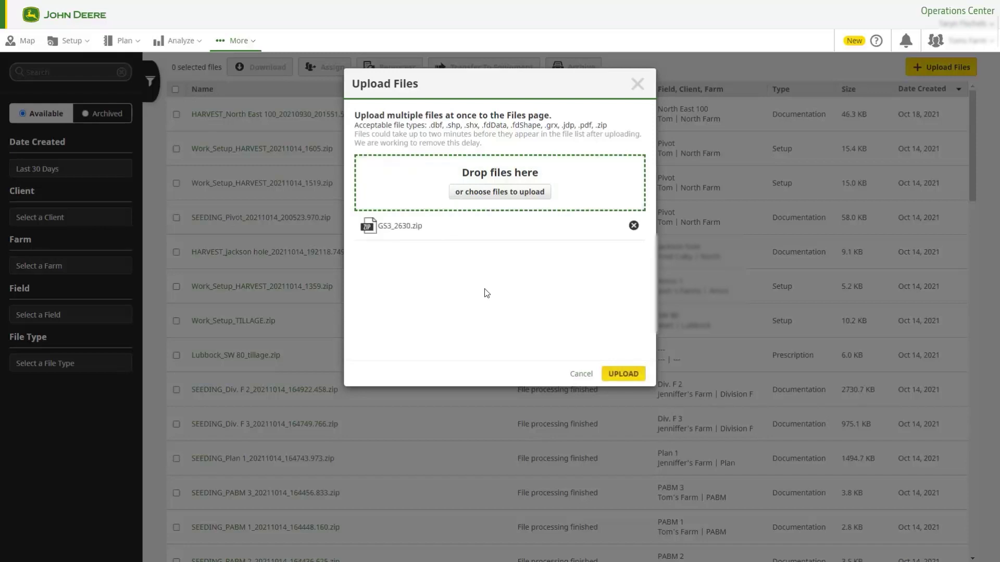
{"action": "left_click", "coordinate": [615, 374]}
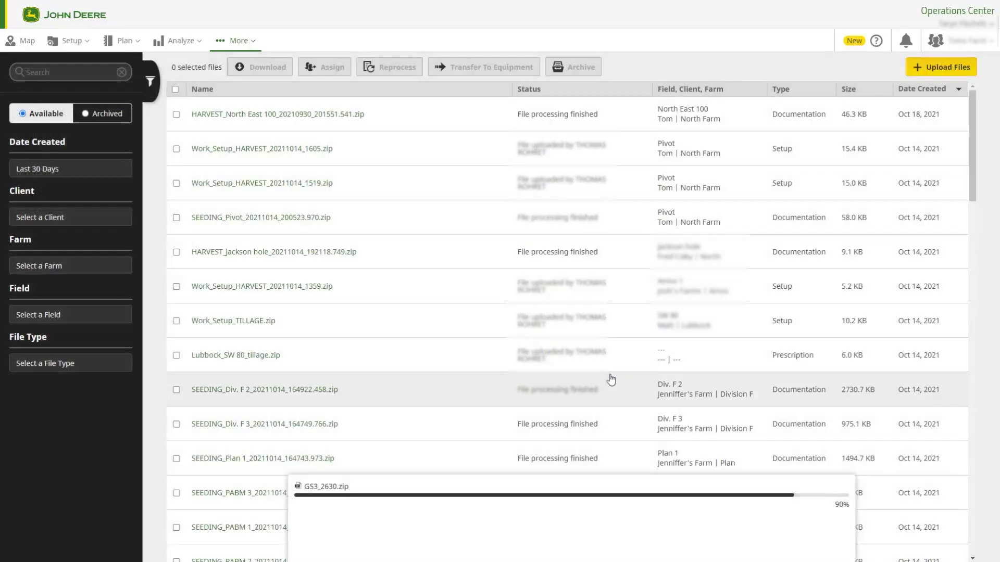